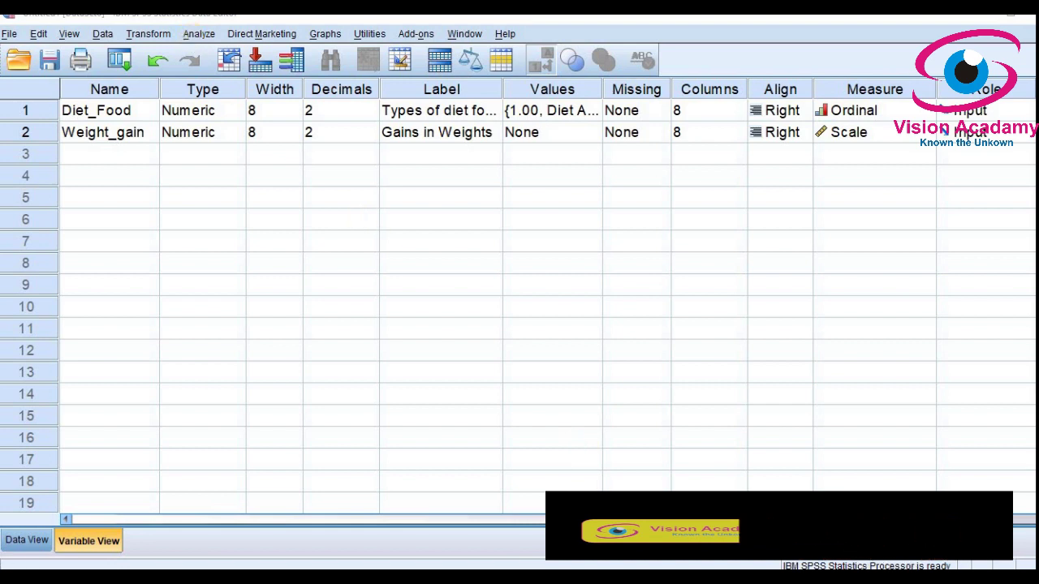
- Review the diet A vs diet B solution on PDF page 73, then return to the Word notes
key(alt+Tab)
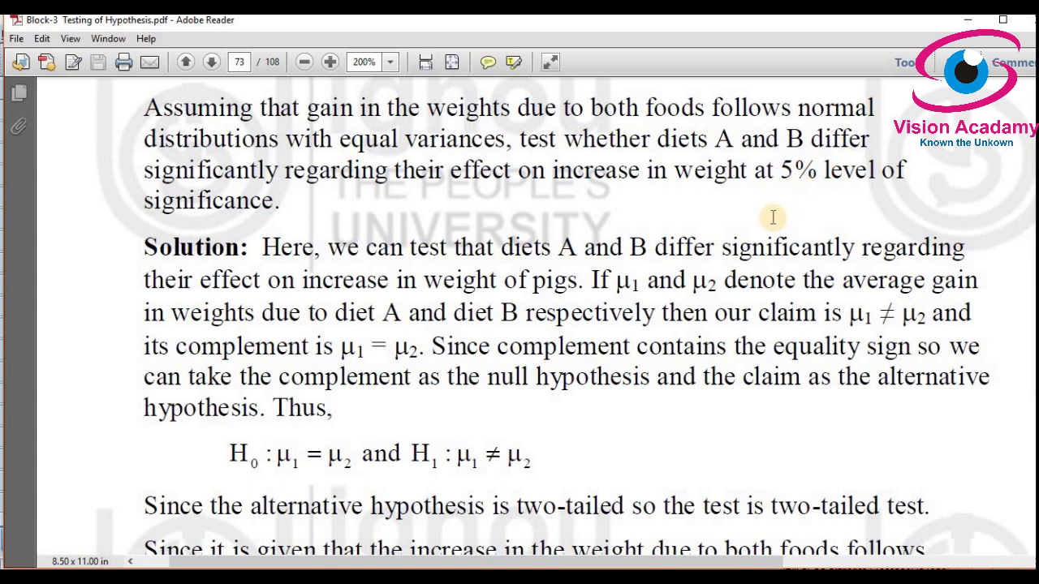
key(alt+Tab)
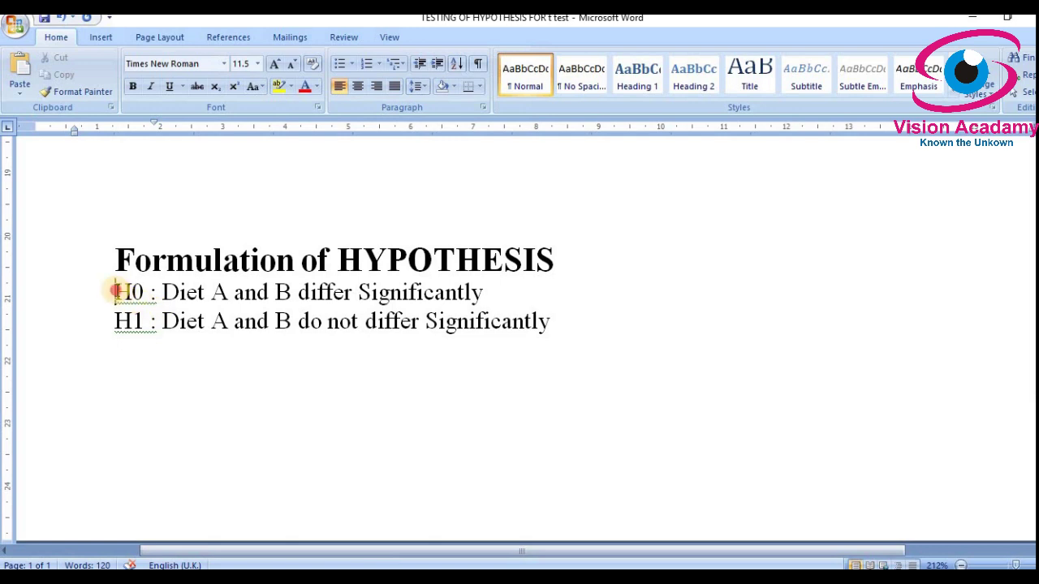
- Highlight the H0 and H1 statements in the Word notes, then return to SPSS
click(507, 294)
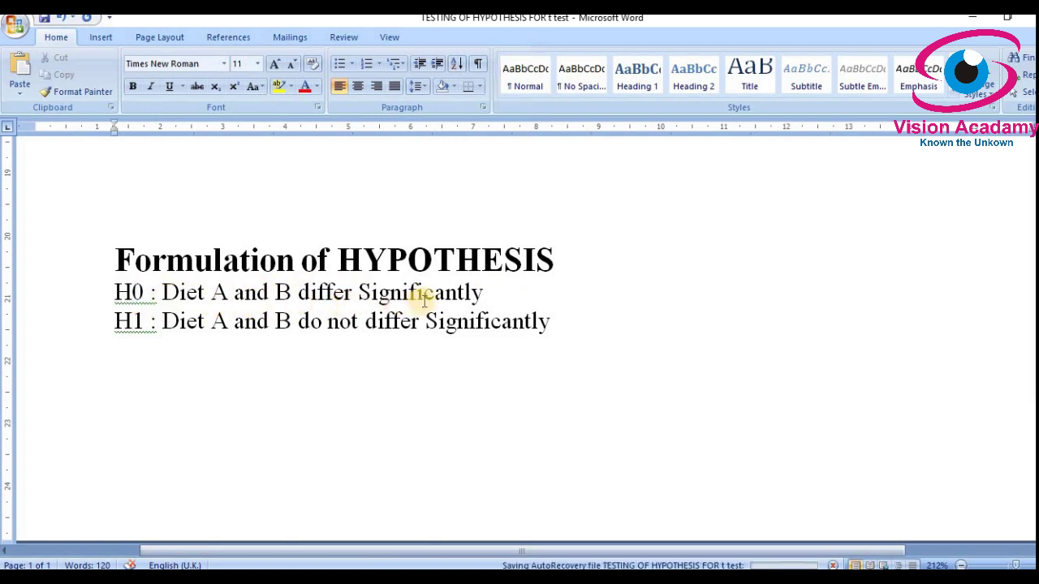
drag(494, 295, 143, 303)
click(264, 359)
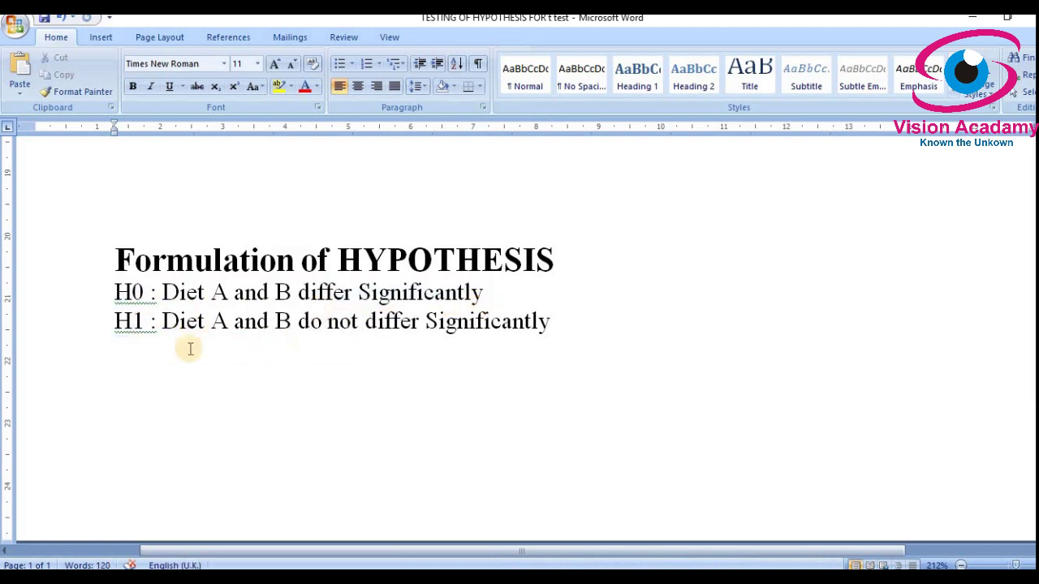
shift+click(122, 320)
drag(304, 339, 540, 327)
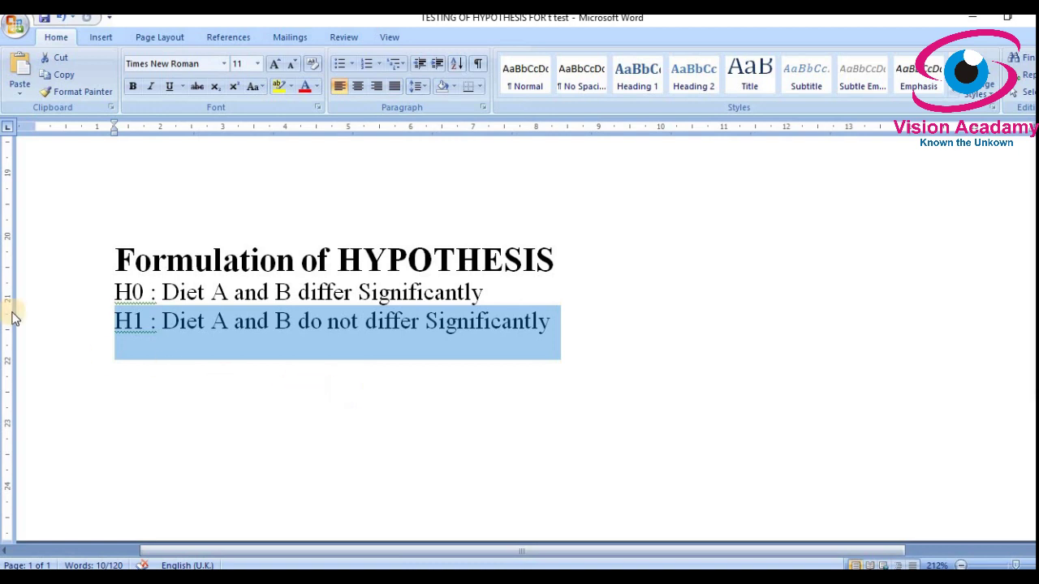
click(110, 320)
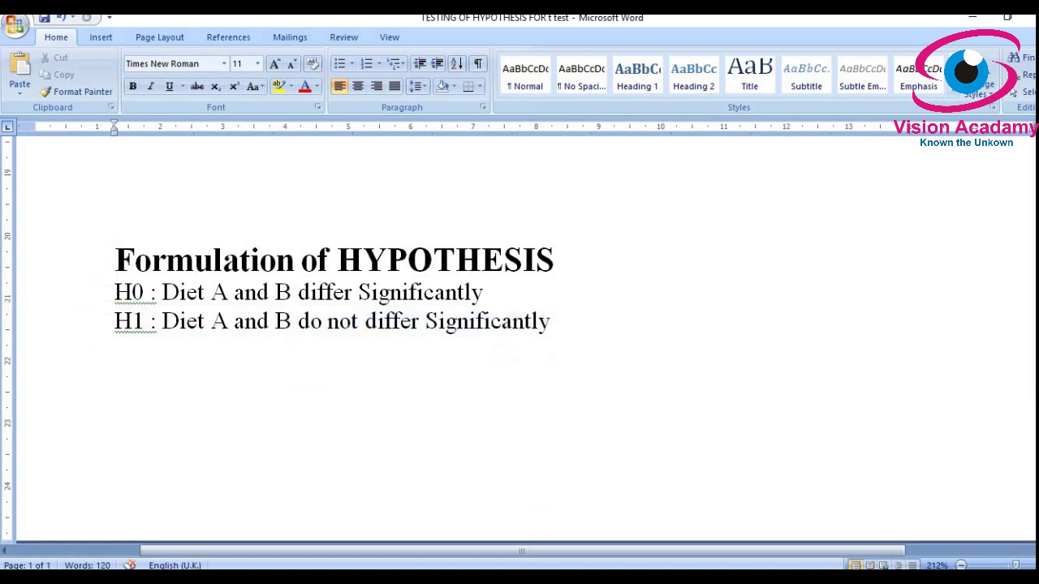
key(alt+Tab)
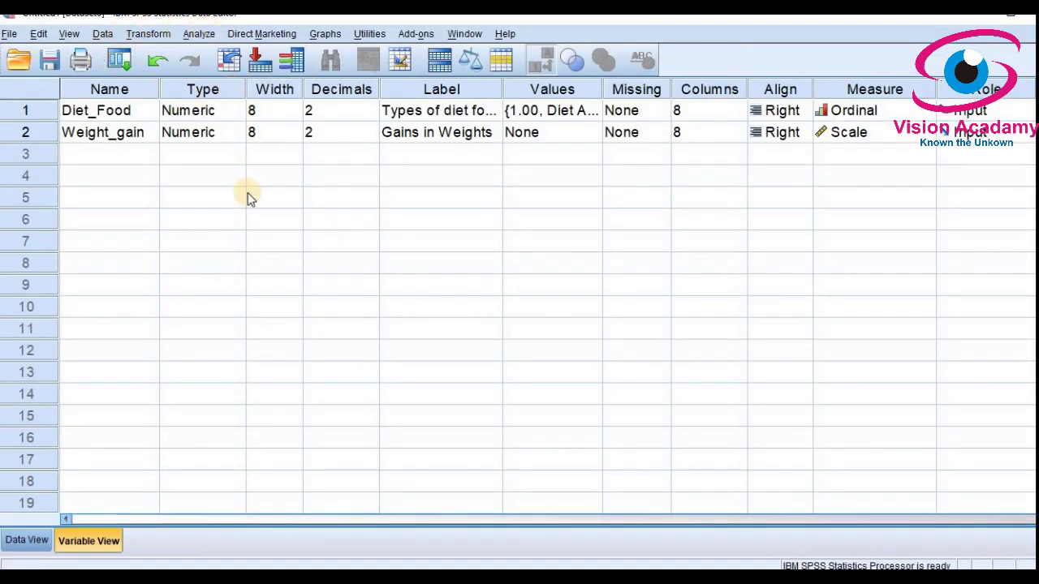
- Open Analyze > Compare Means > Independent-Samples T Test from the Data Editor
click(18, 547)
click(77, 540)
click(199, 35)
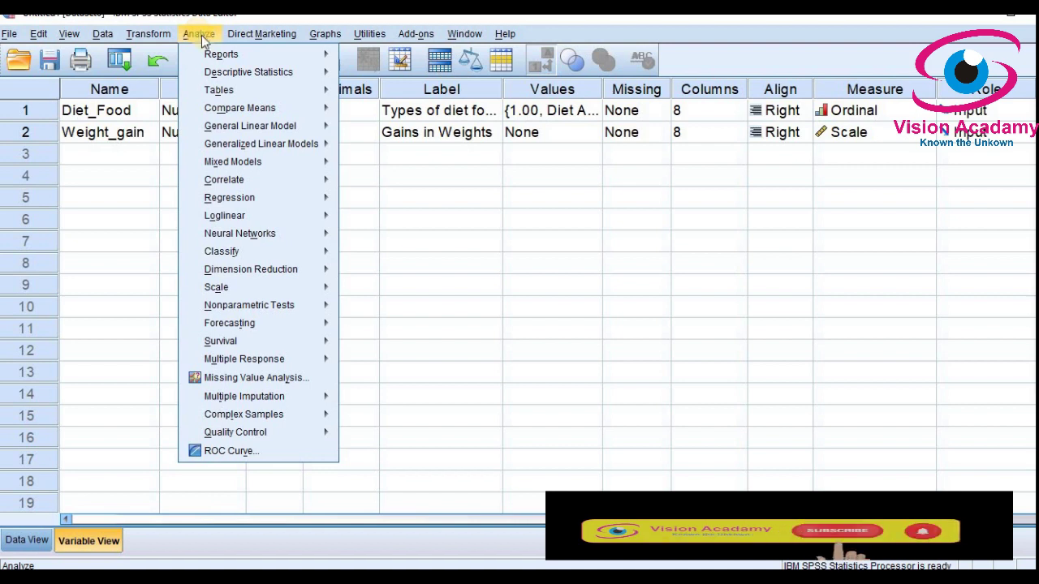
mouse_move(240, 105)
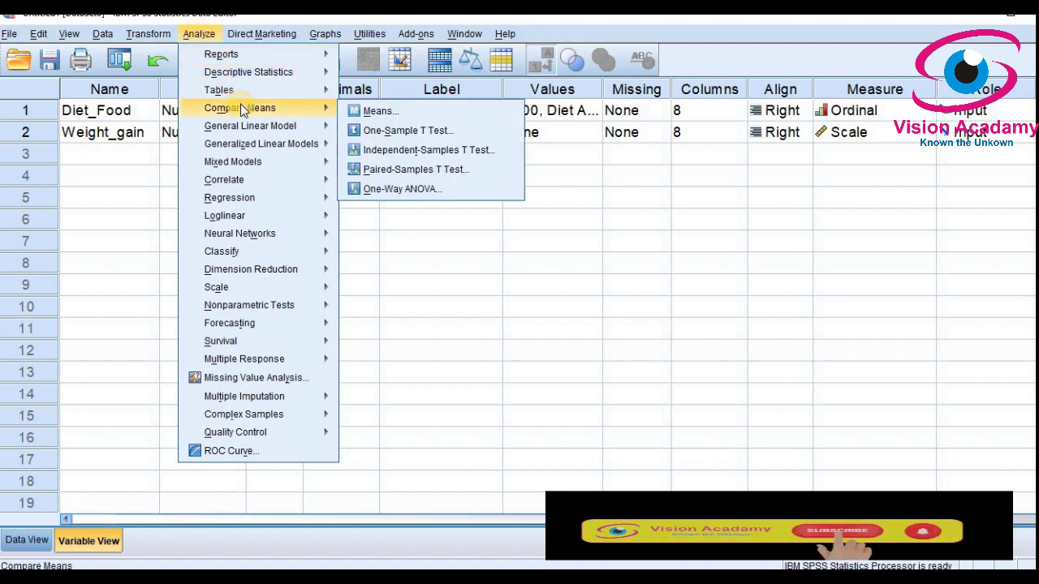
click(421, 150)
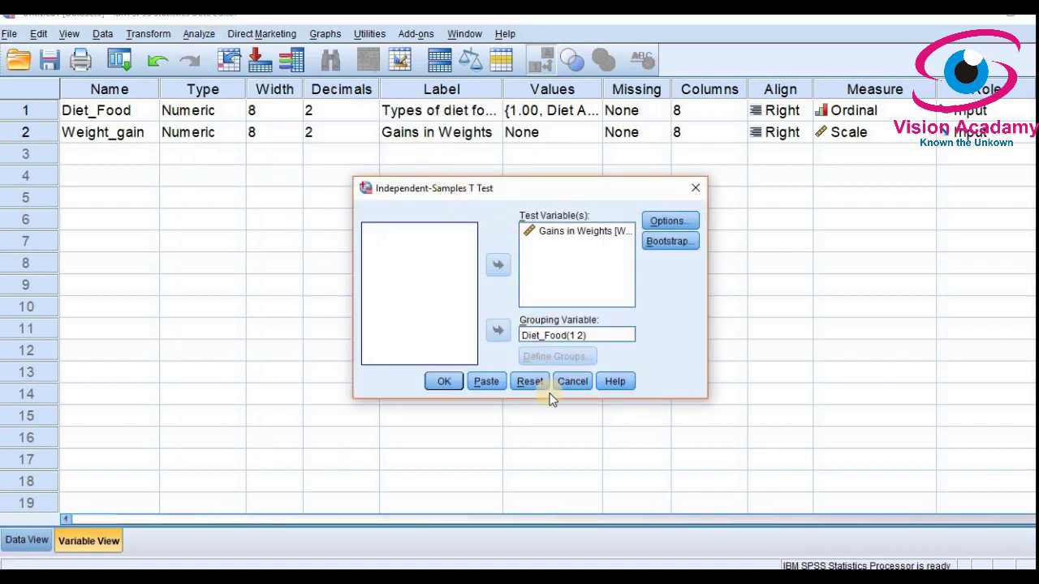
- Reset the t-test dialog and make Types of diet foods (Diet_Food) the grouping variable
click(530, 381)
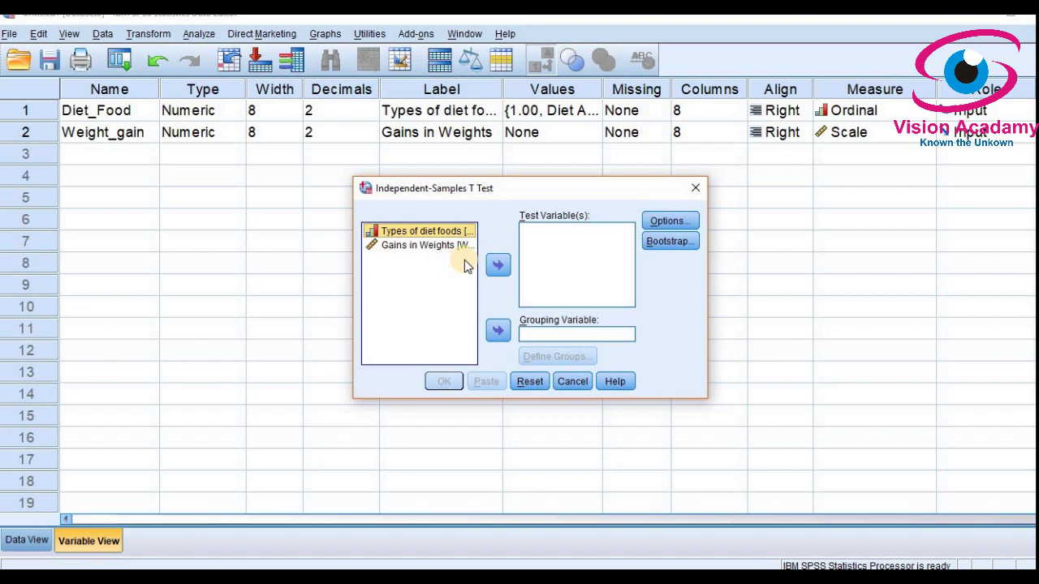
click(580, 335)
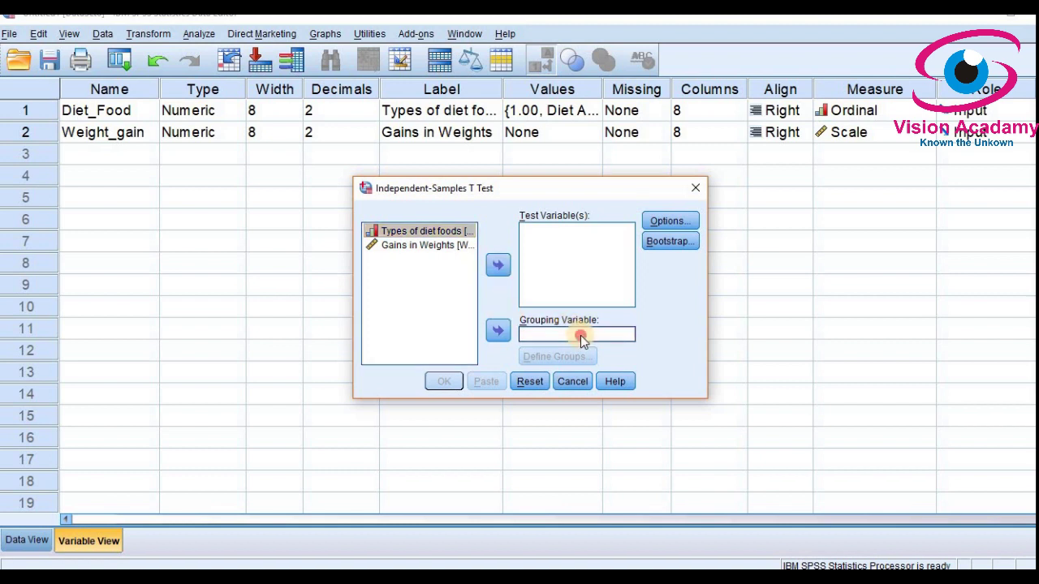
click(434, 246)
click(434, 233)
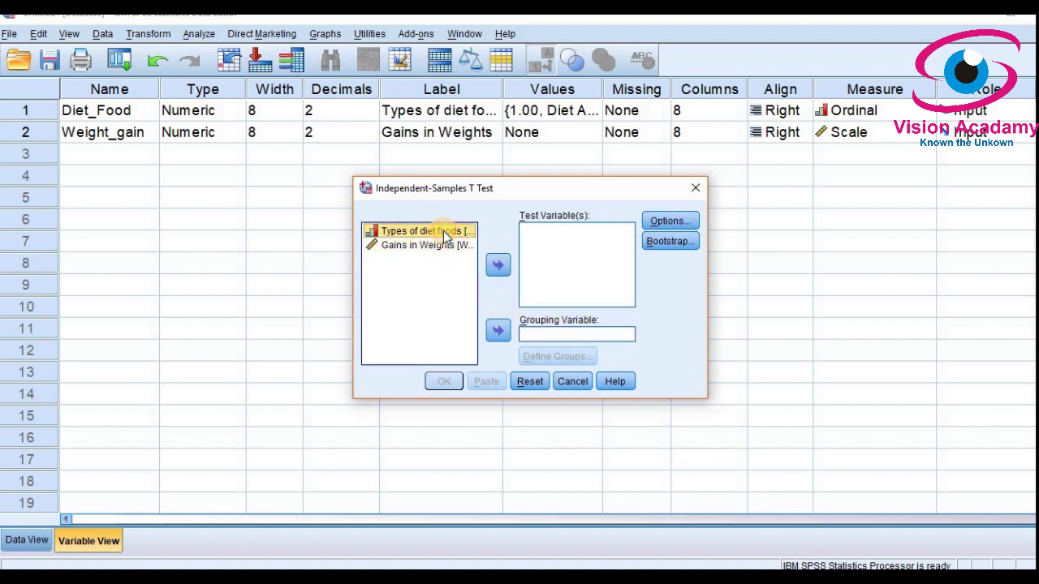
click(499, 332)
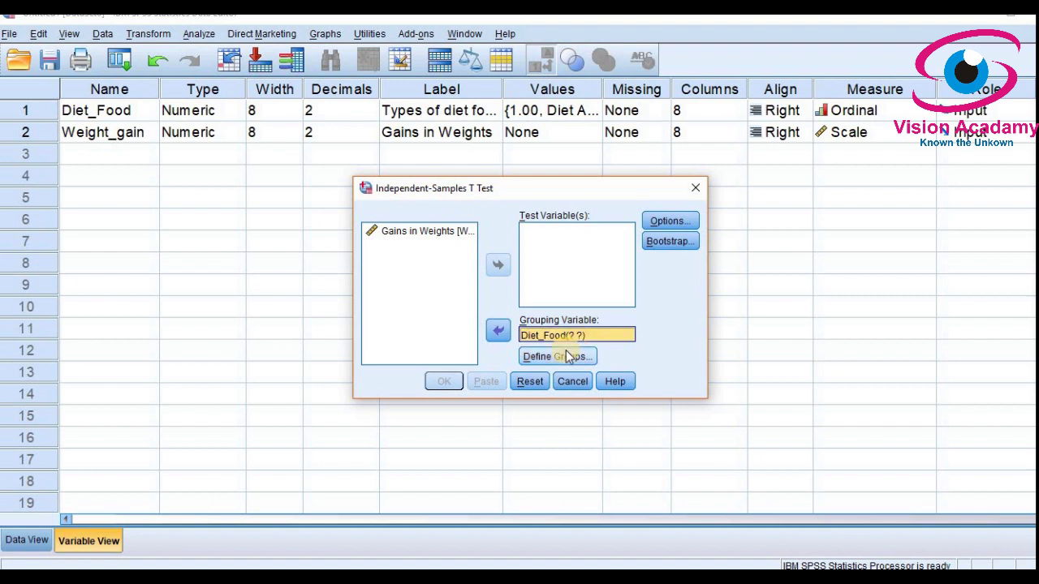
- Define the Diet_Food groups as 1 and 2
click(572, 355)
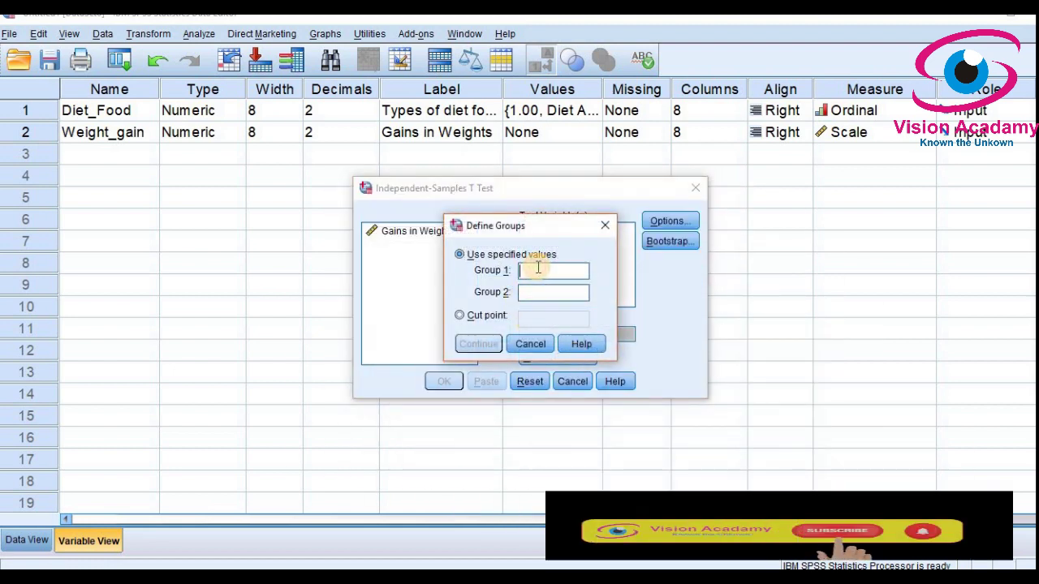
text(1)
click(537, 290)
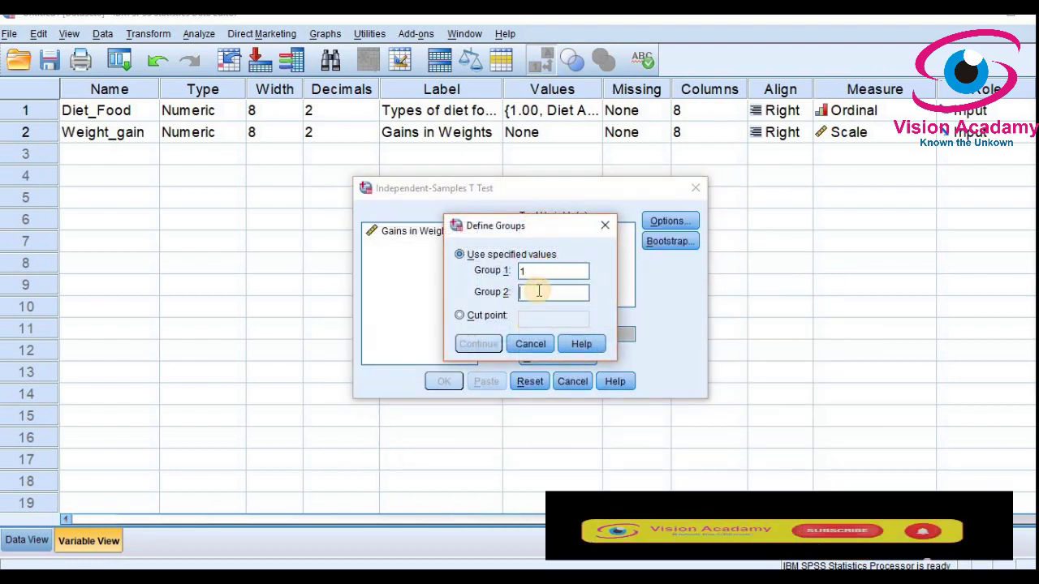
text(2)
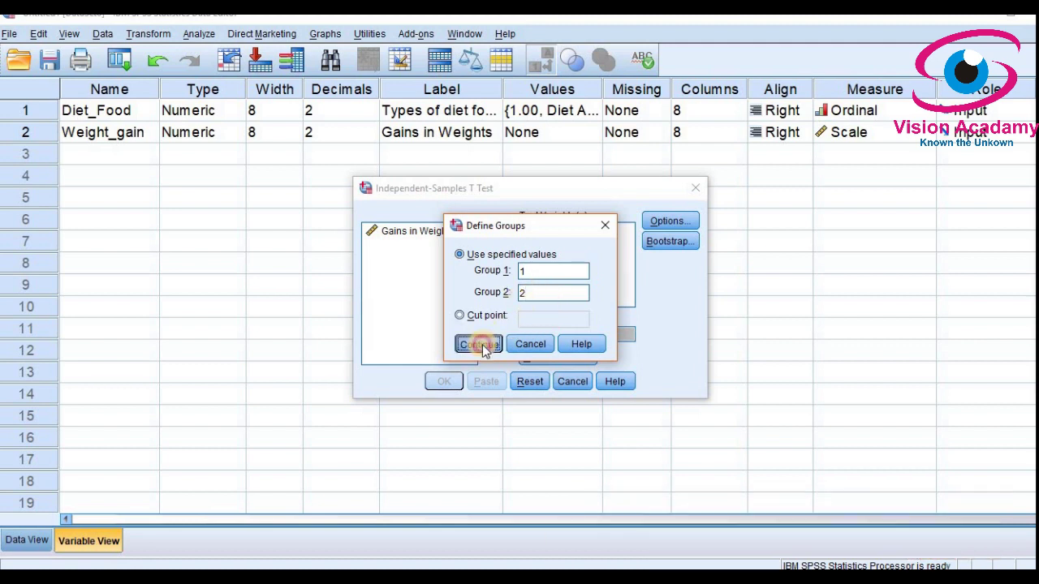
click(481, 344)
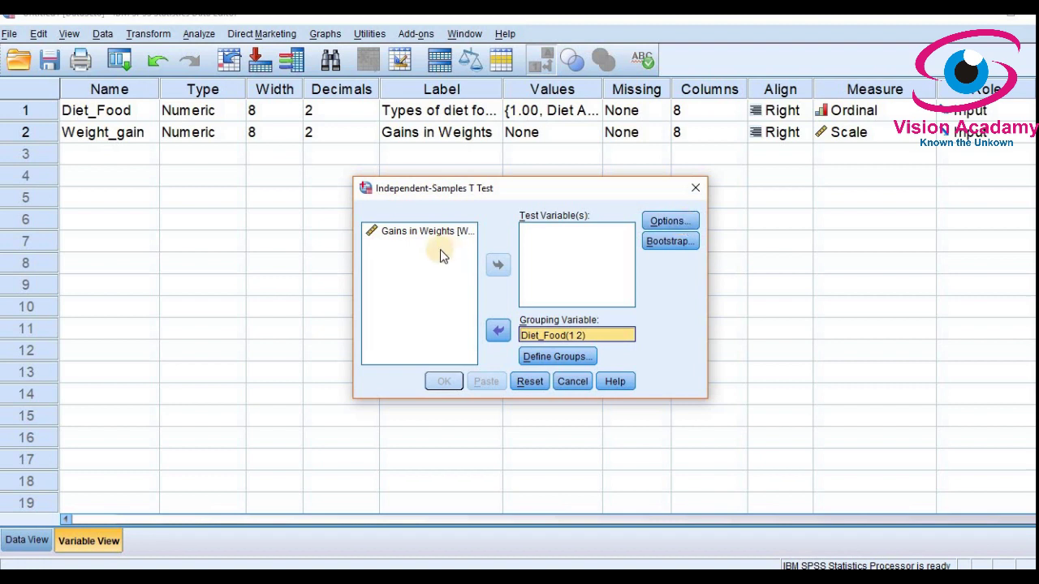
- Add Gains in Weights as the test variable and view the t-test Options
click(419, 231)
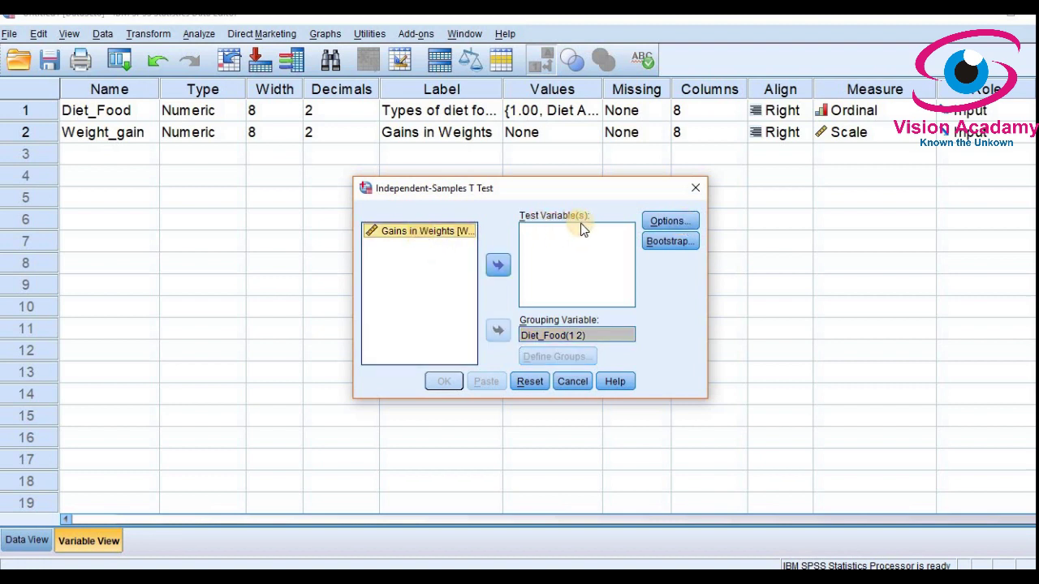
click(498, 265)
click(670, 222)
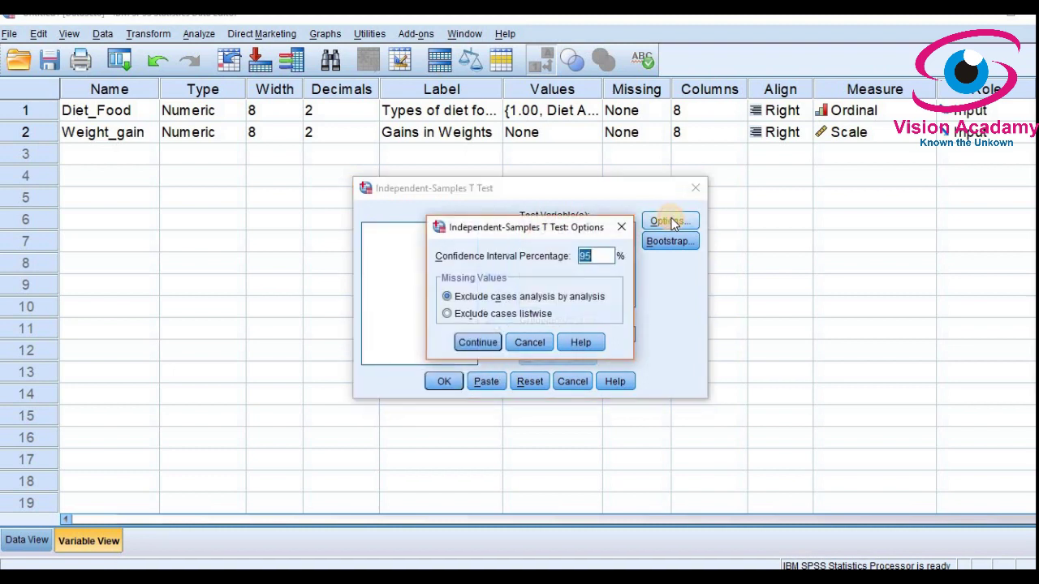
- Keep the 95% confidence interval and run the independent-samples t-test
click(602, 255)
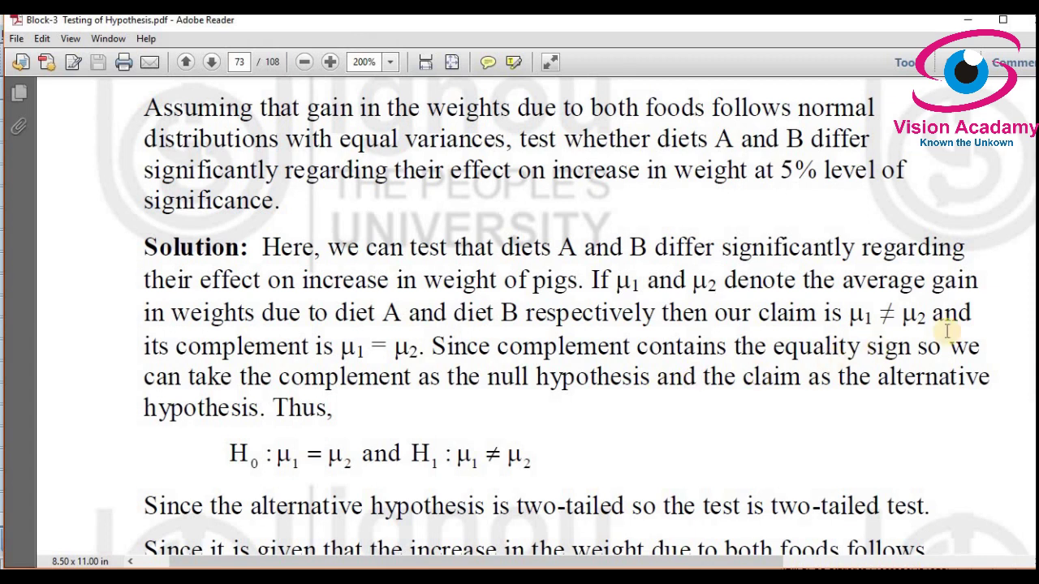
drag(795, 171, 825, 178)
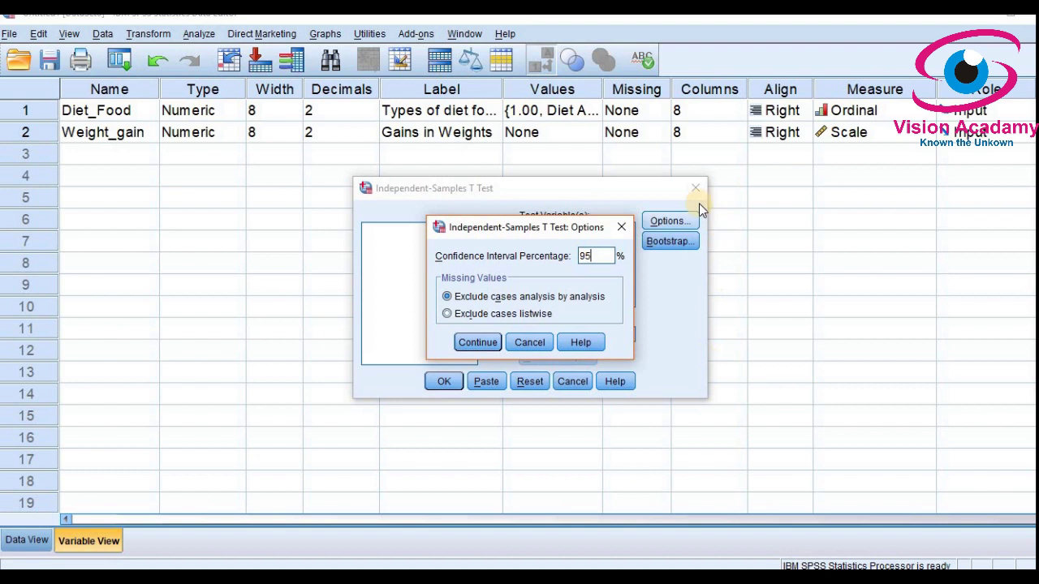
click(479, 342)
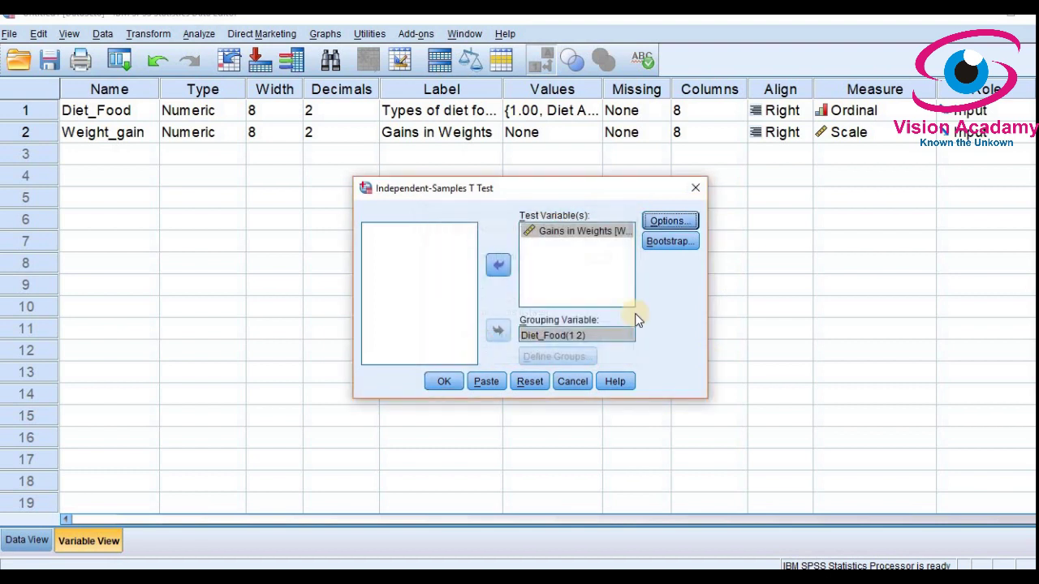
click(445, 382)
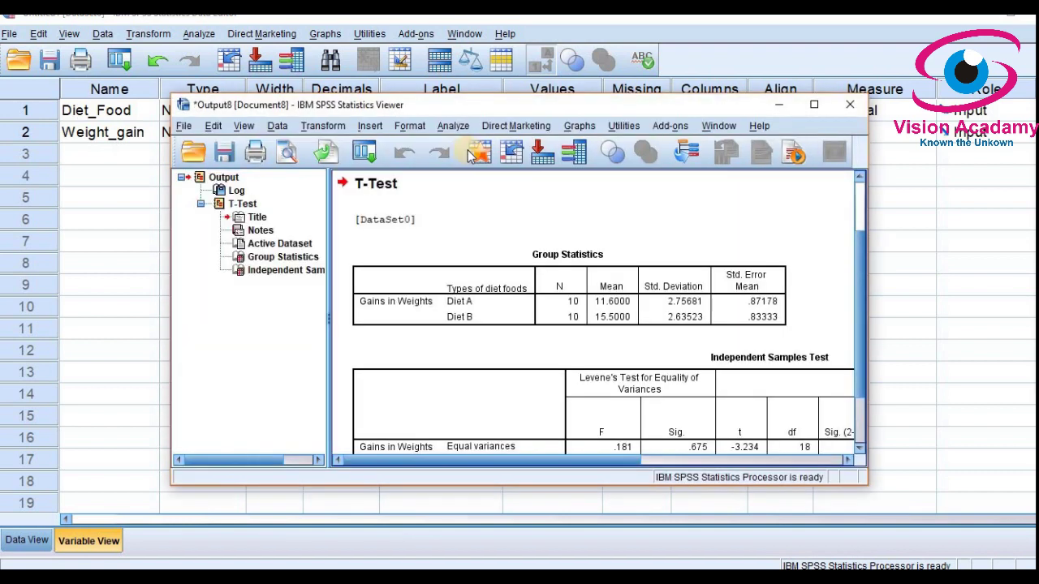
- Maximize the Viewer so the T-Test output fills the screen
click(814, 104)
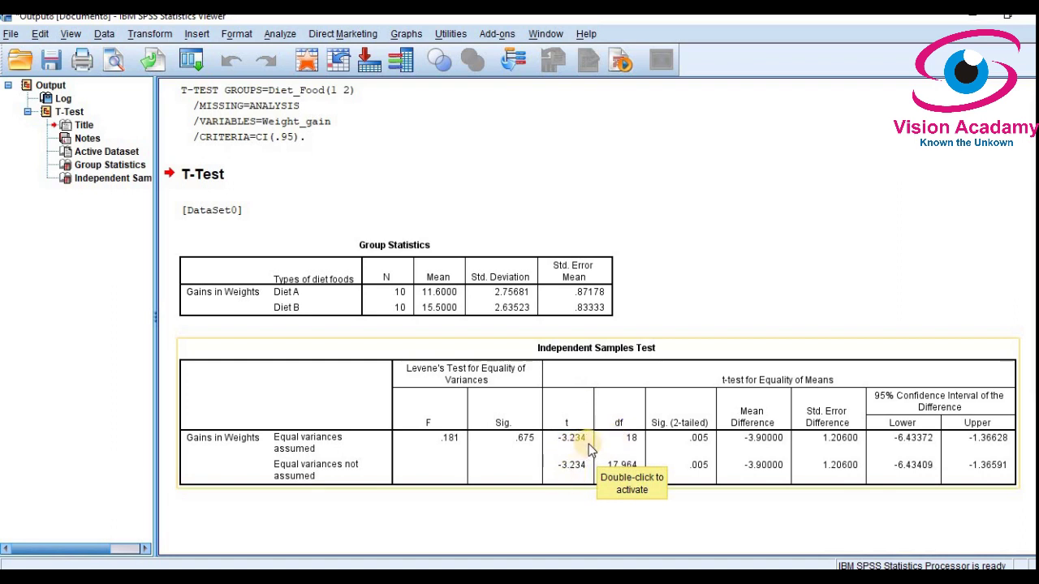
- Compare the PDF's page-74 t = −3.21 versus ±2.101 with the SPSS output, then return to Word
click(654, 565)
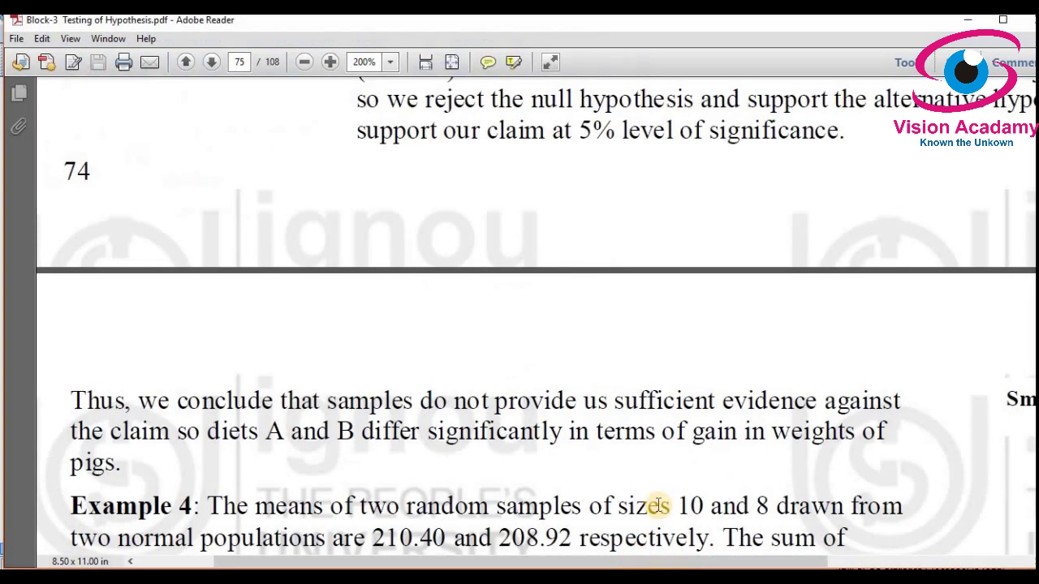
scroll(726, 333, up, 5)
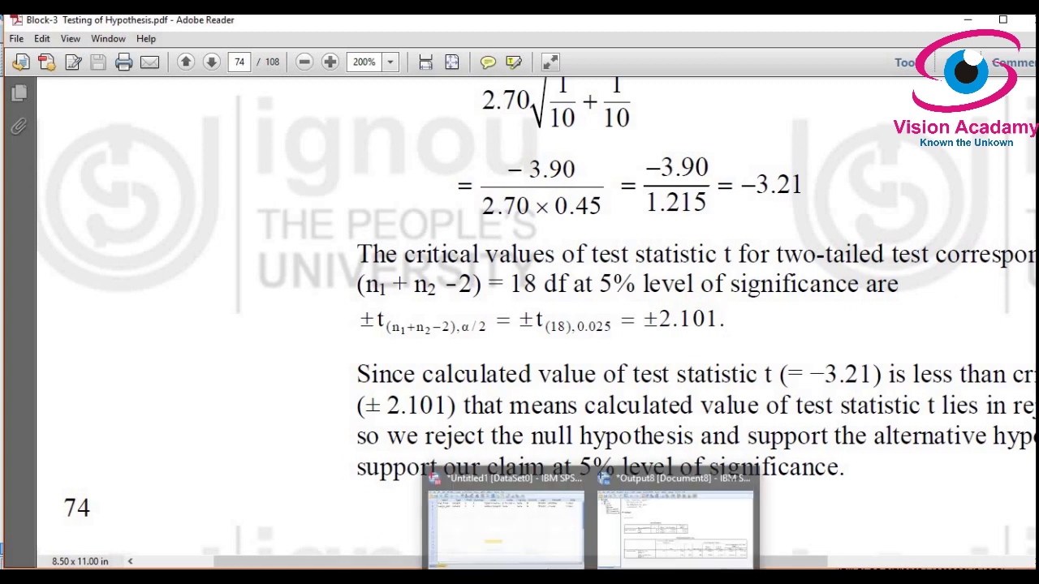
click(654, 516)
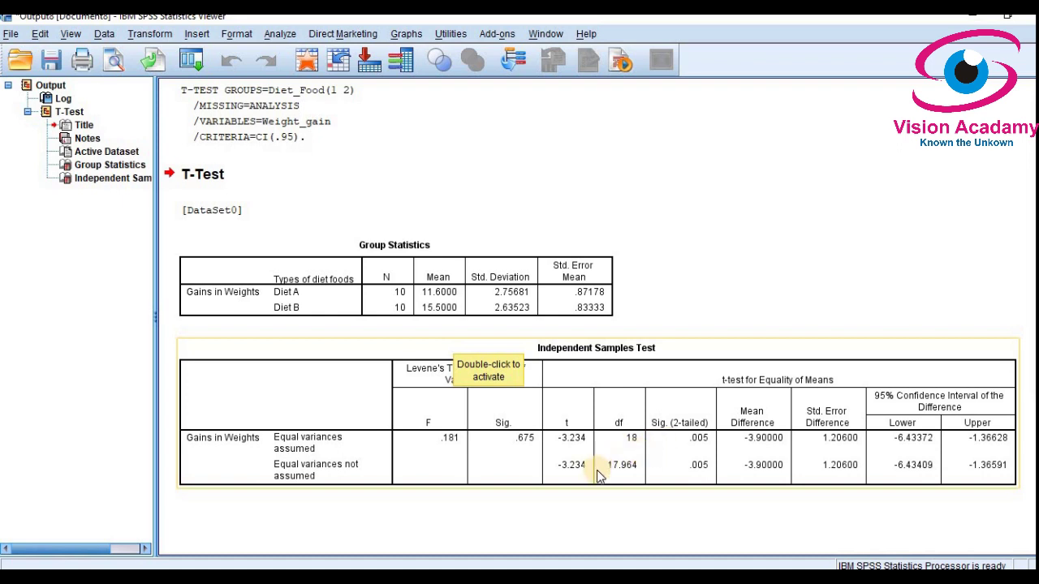
click(559, 566)
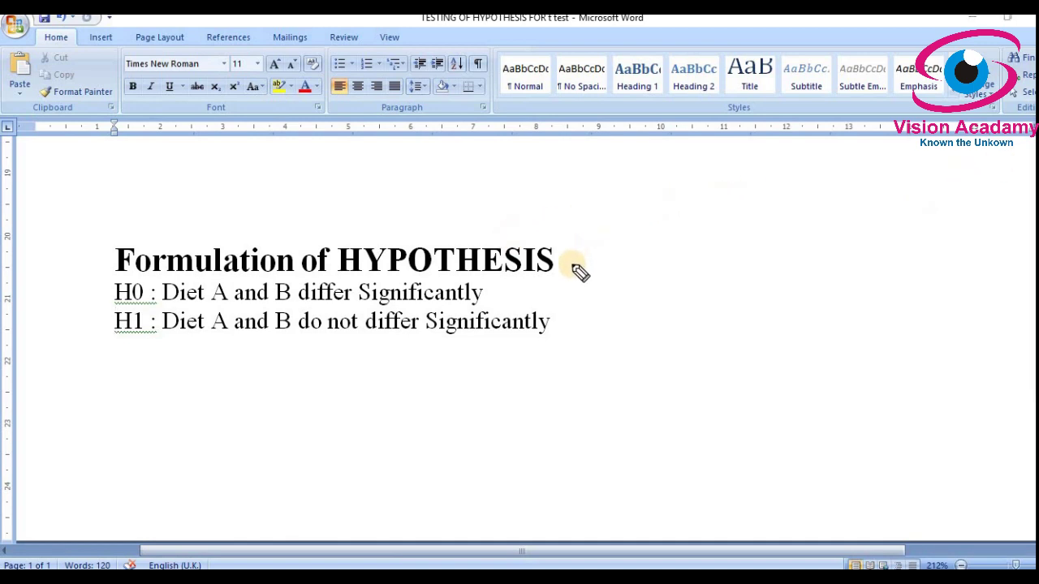
- Mark H0 with a blue X and H1 with a blue tick, then return to SPSS
drag(660, 314, 540, 275)
drag(615, 258, 587, 330)
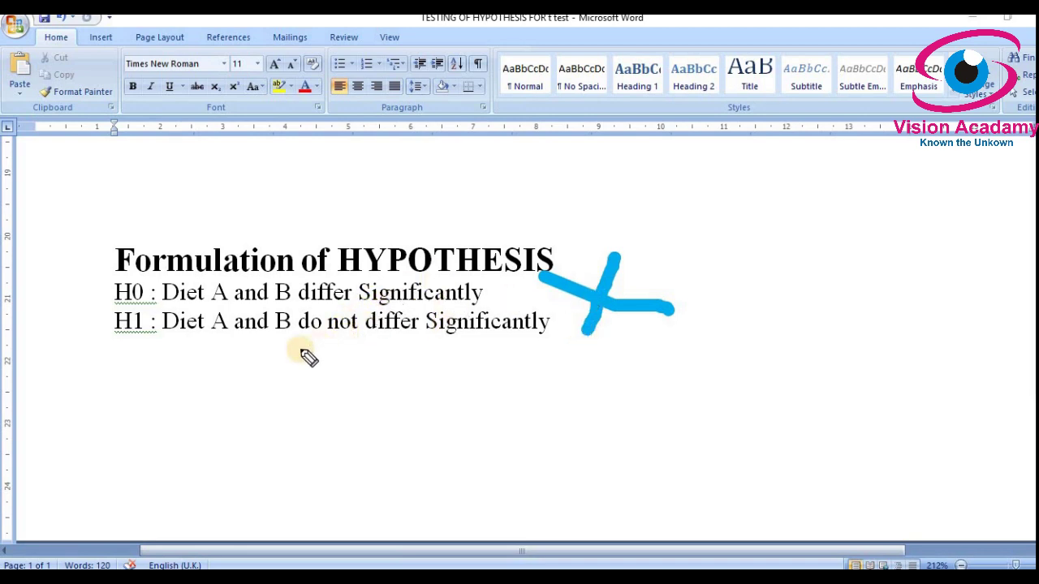
mouse_move(280, 355)
mouse_down()
mouse_move(305, 392)
mouse_move(353, 369)
mouse_up()
drag(357, 363, 444, 345)
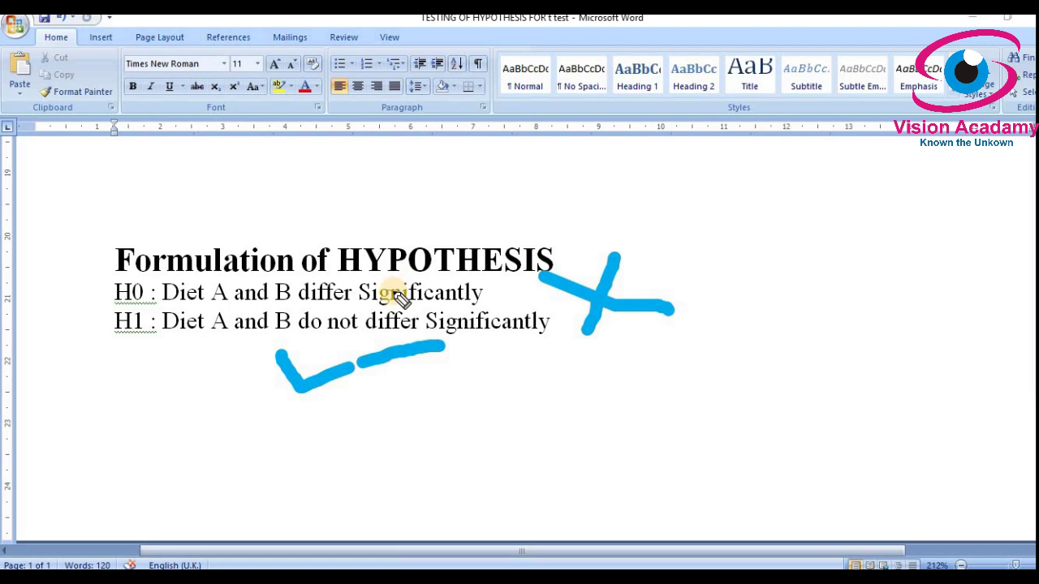
key(alt+Tab)
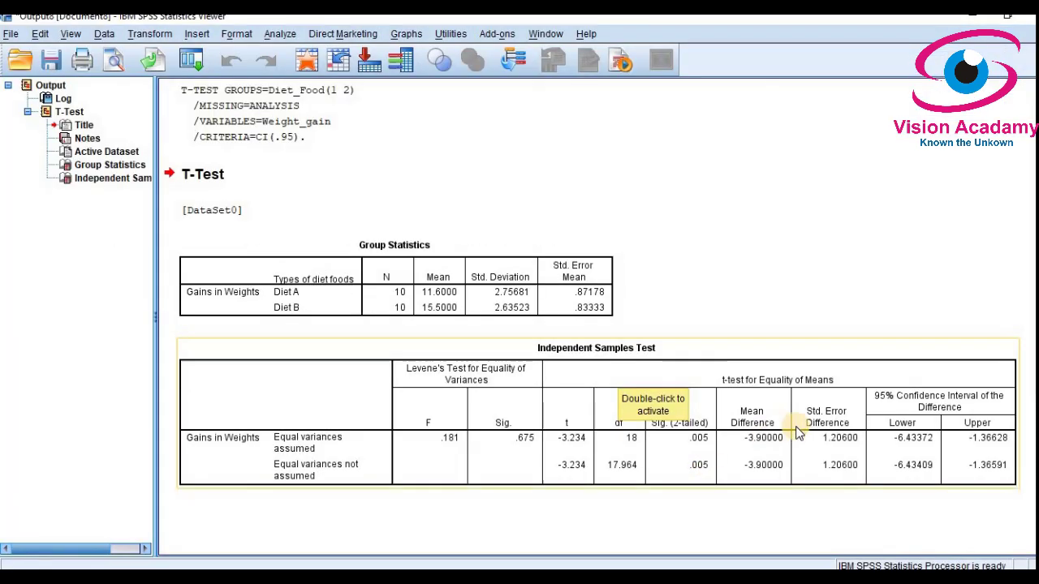